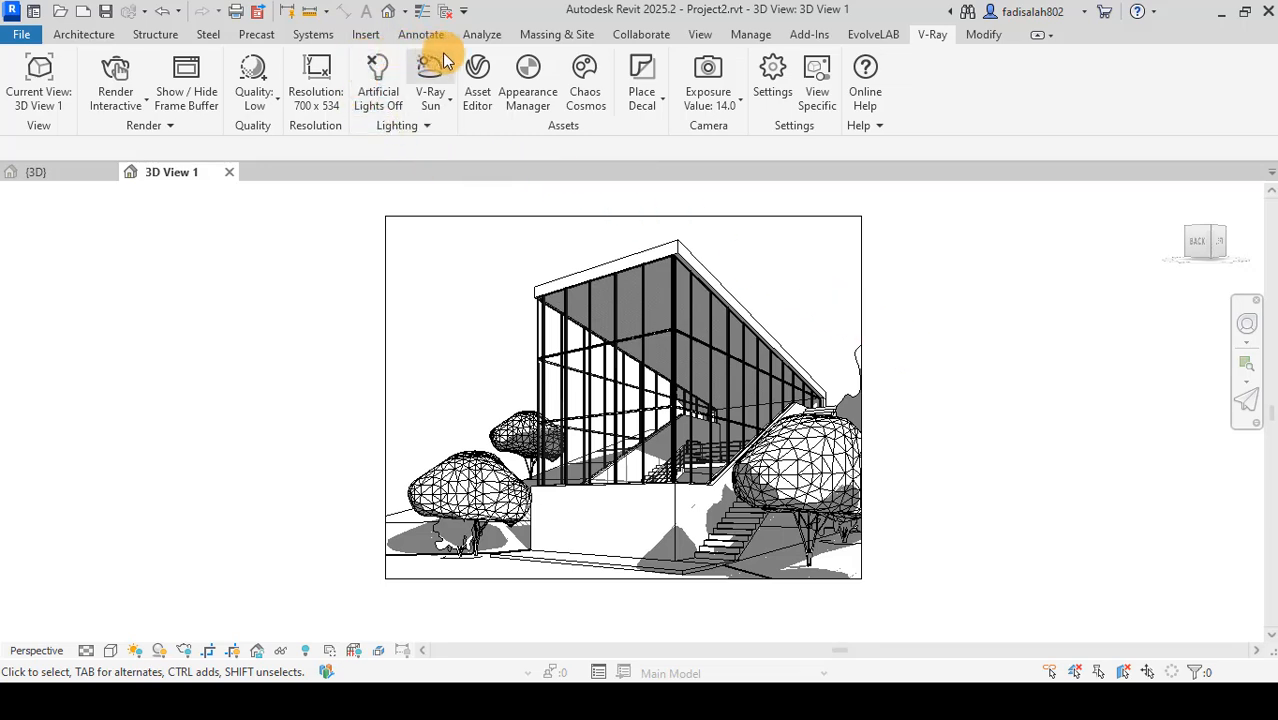
- Dock the V-Ray Frame Buffer on the right, Revit on the left, and recentre the building in 3D
click(370, 127)
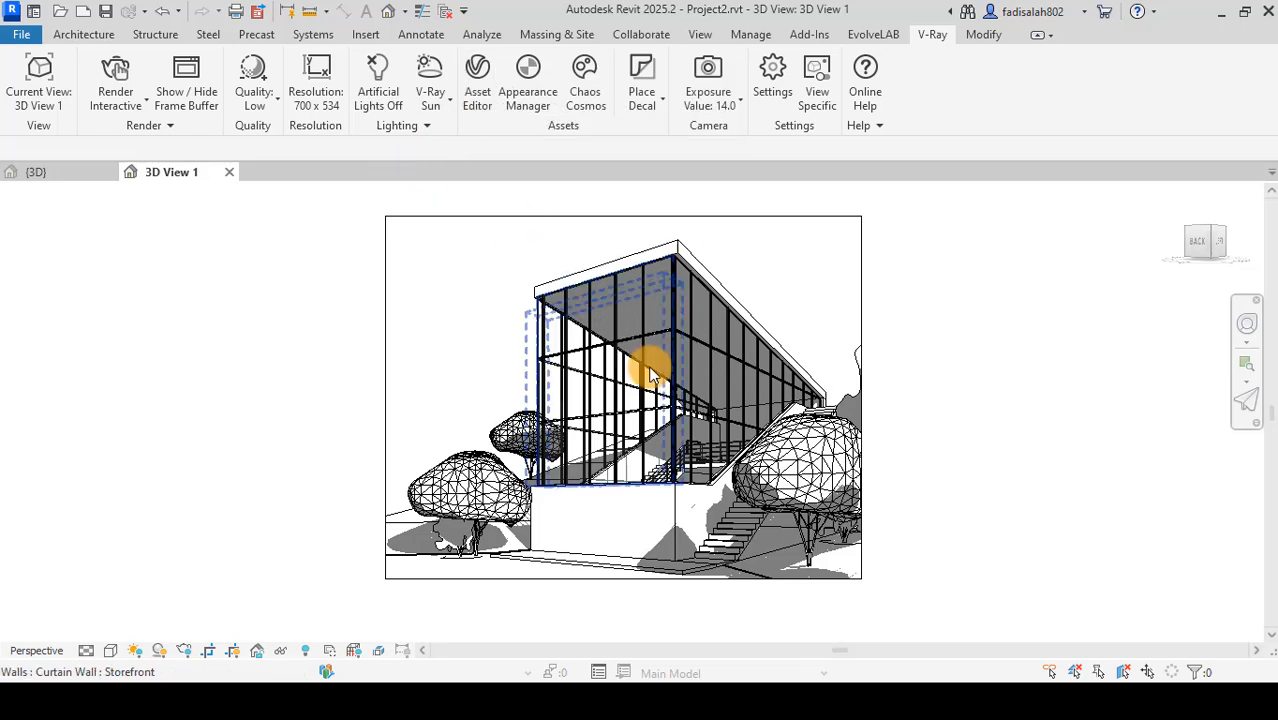
click(823, 640)
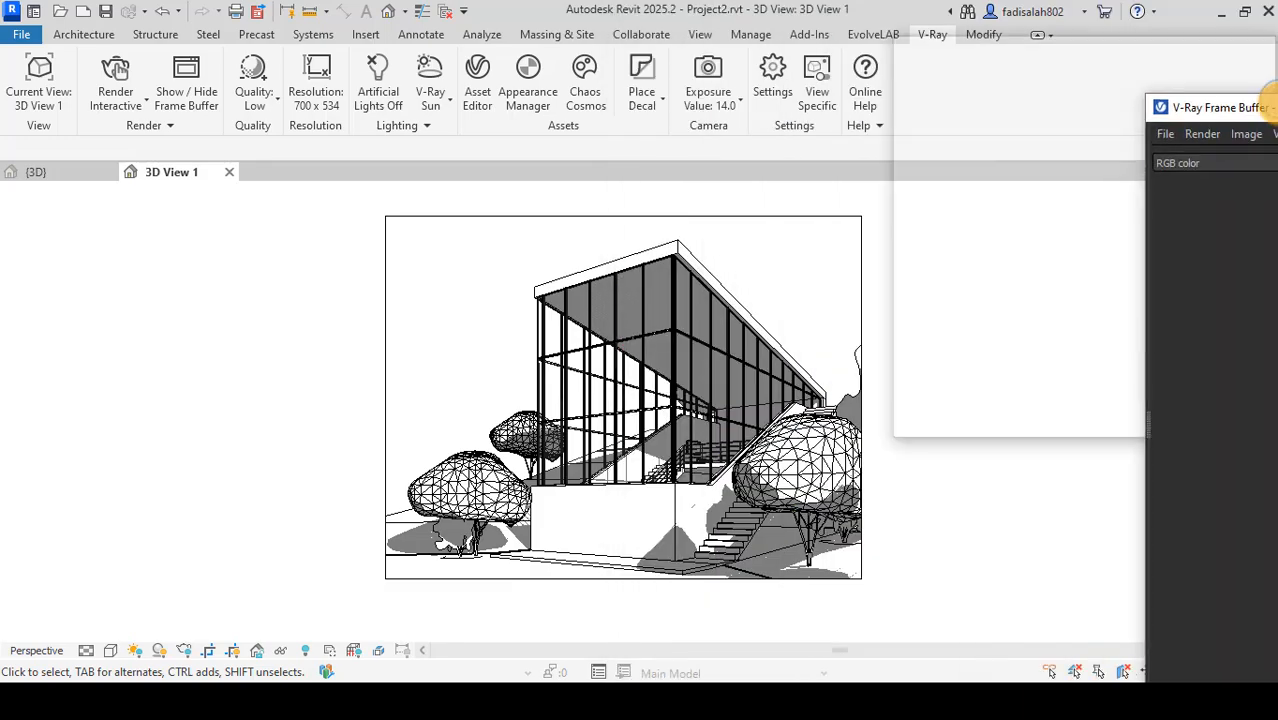
drag(873, 28, 1276, 100)
click(223, 208)
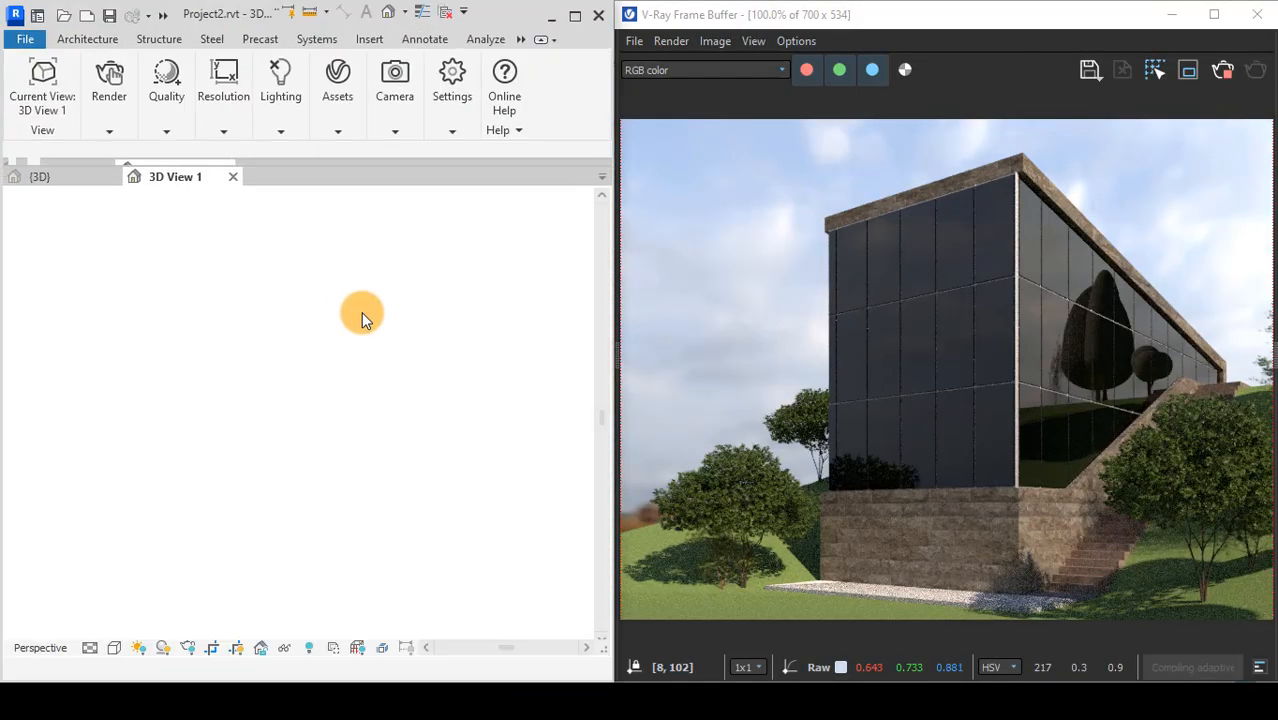
mouse_move(382, 345)
middle_down()
mouse_move(124, 356)
mouse_move(63, 322)
middle_up()
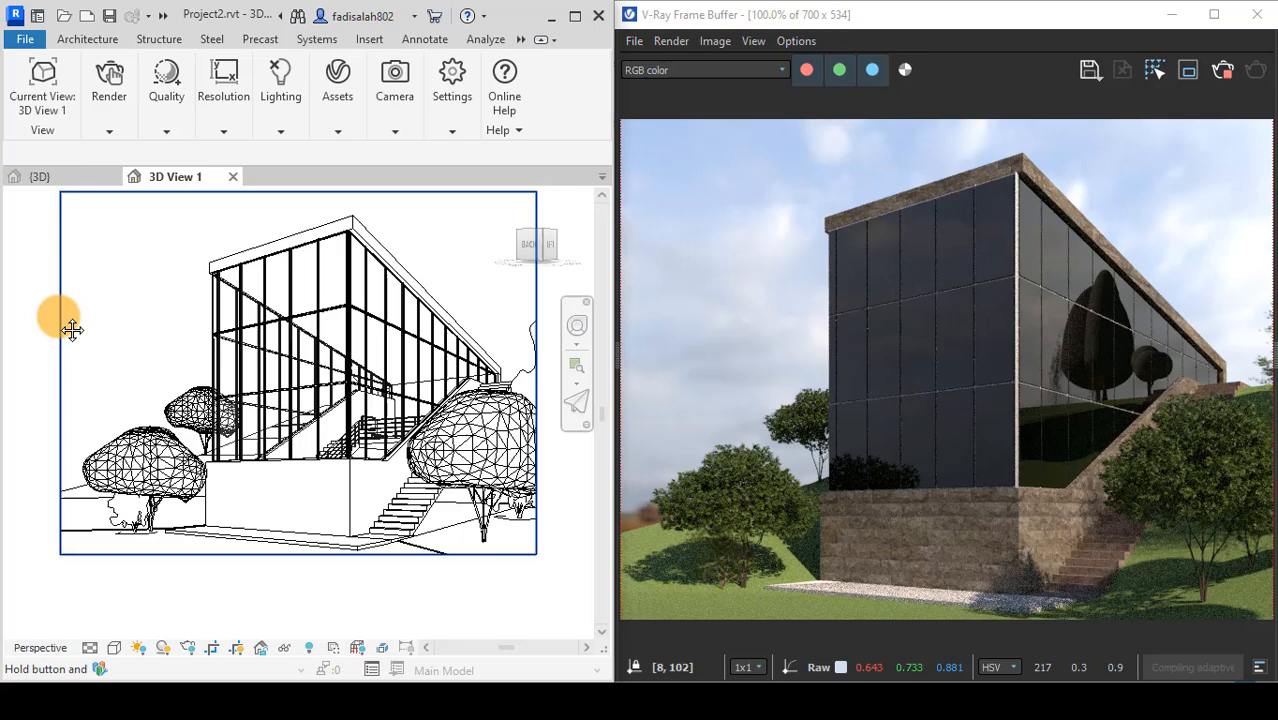
middle_drag(433, 279, 465, 251)
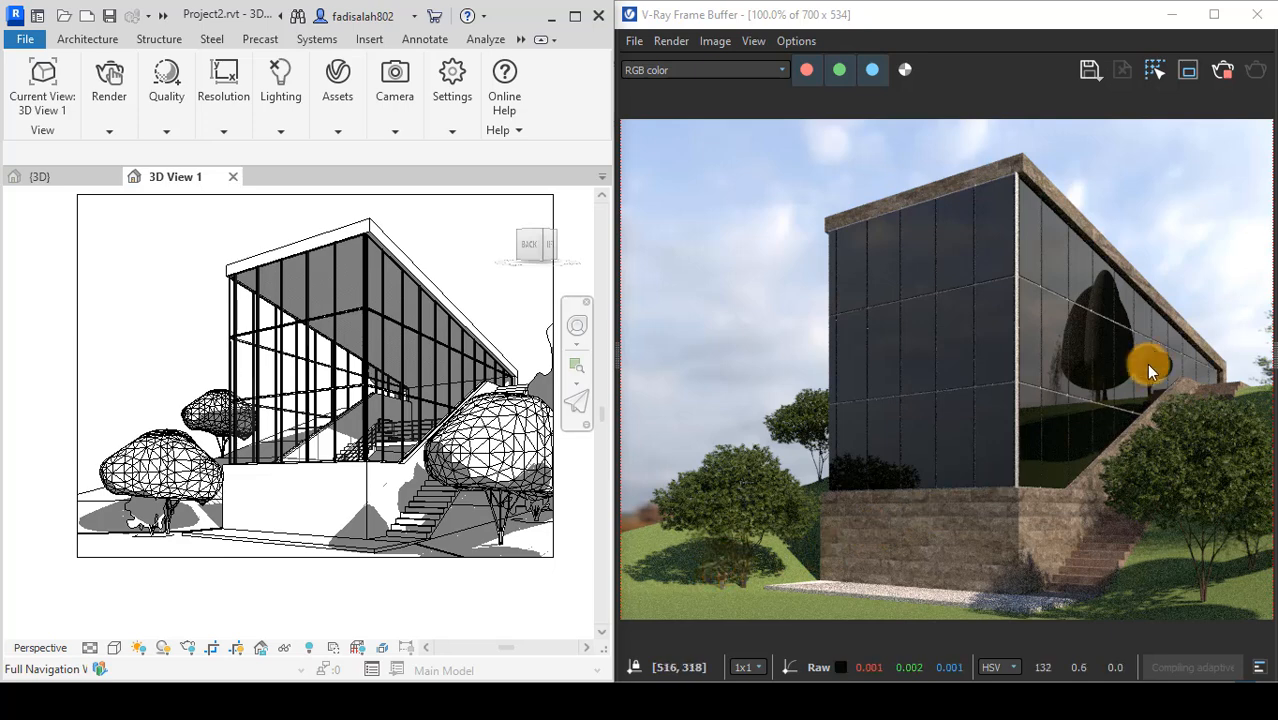
- Start the V-Ray render of the glass building from the lighting options and refocus Revit
click(338, 130)
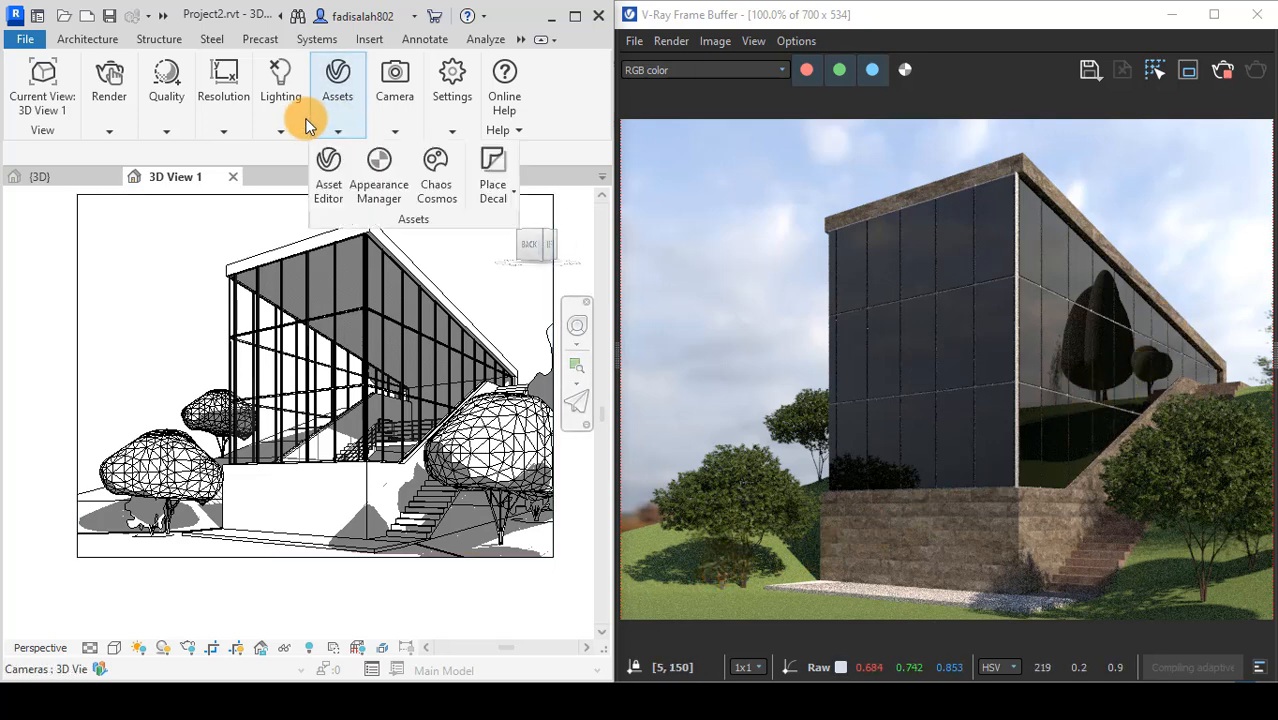
click(299, 116)
click(330, 177)
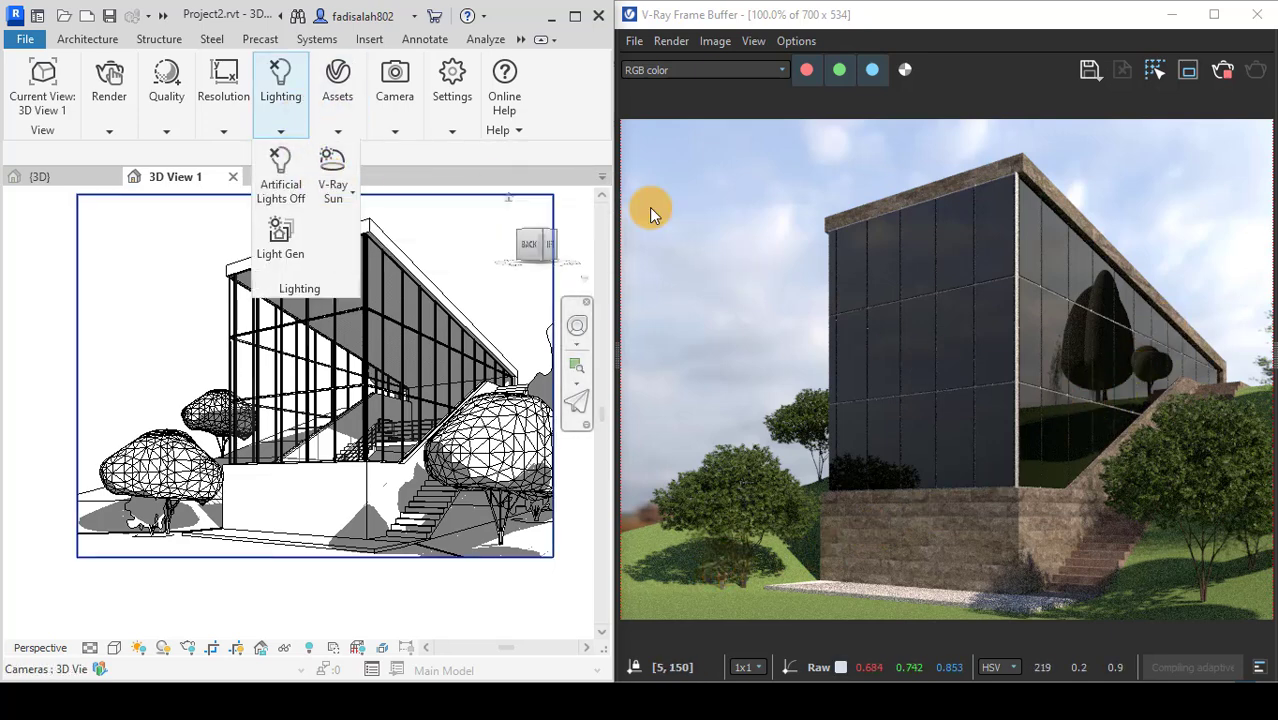
click(1189, 328)
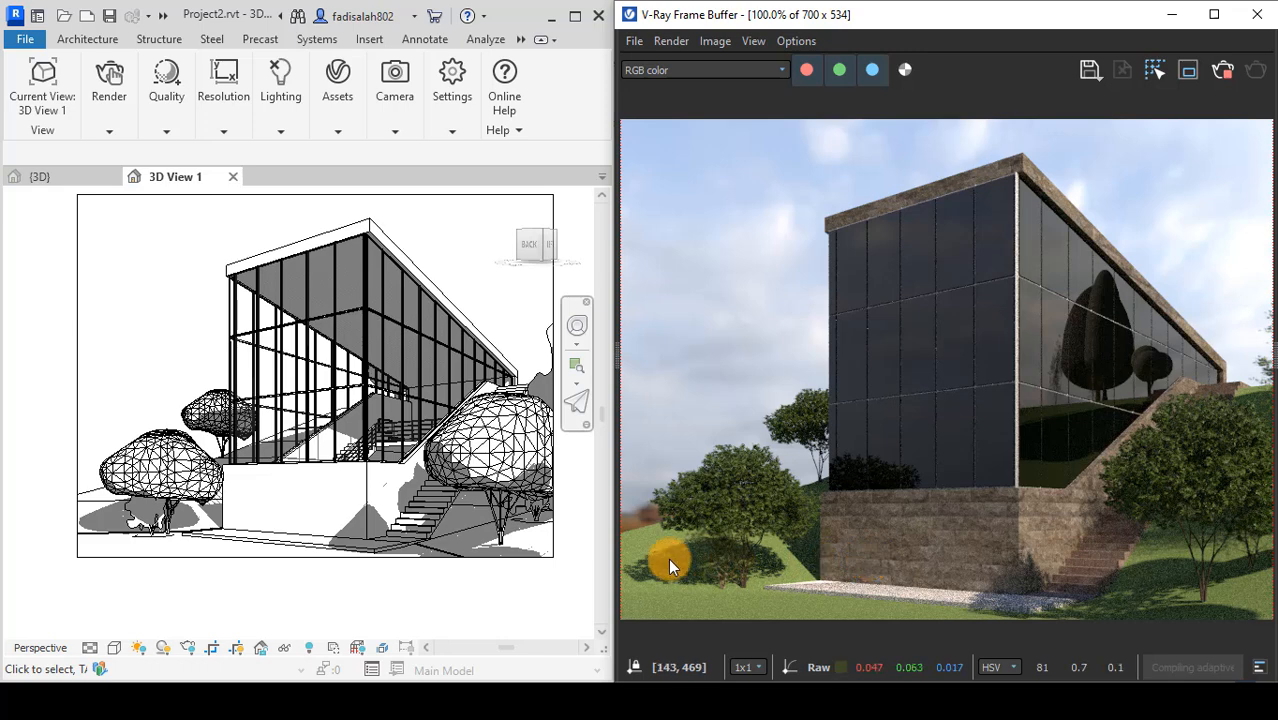
click(253, 583)
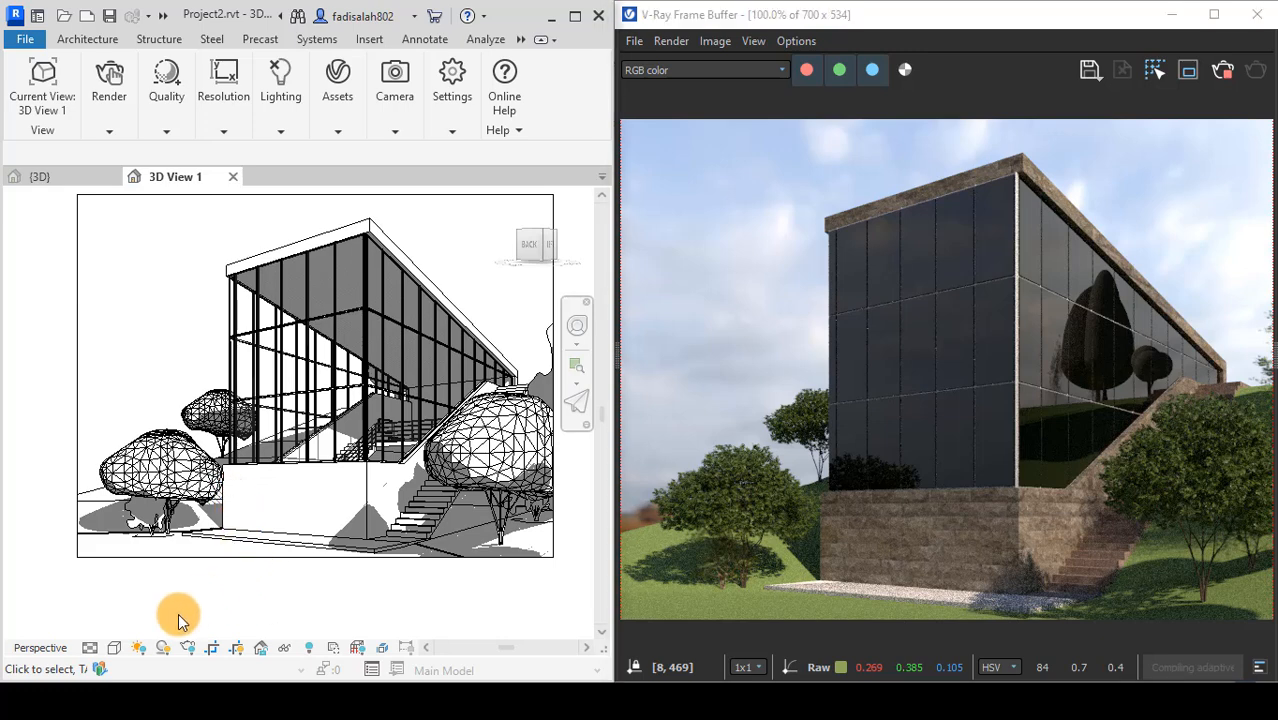
- Apply the Sunlight from Top Right preset via Sun Path > Sun Settings
click(139, 647)
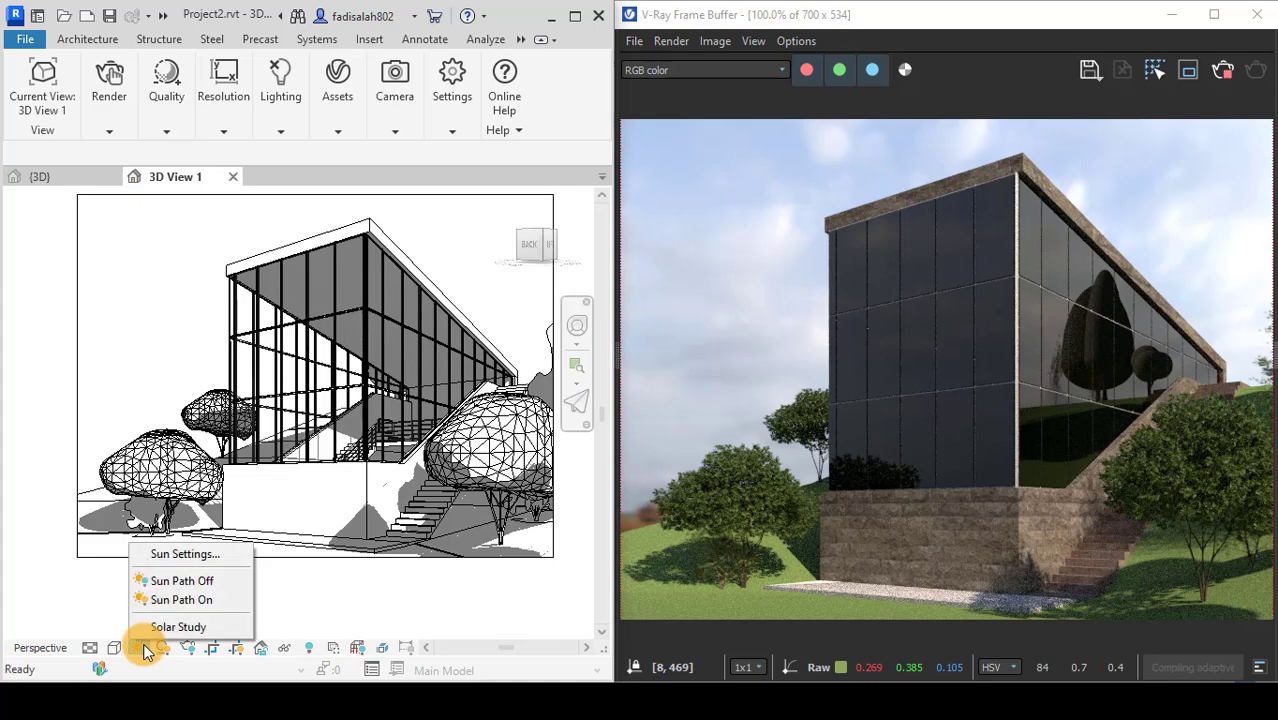
click(167, 559)
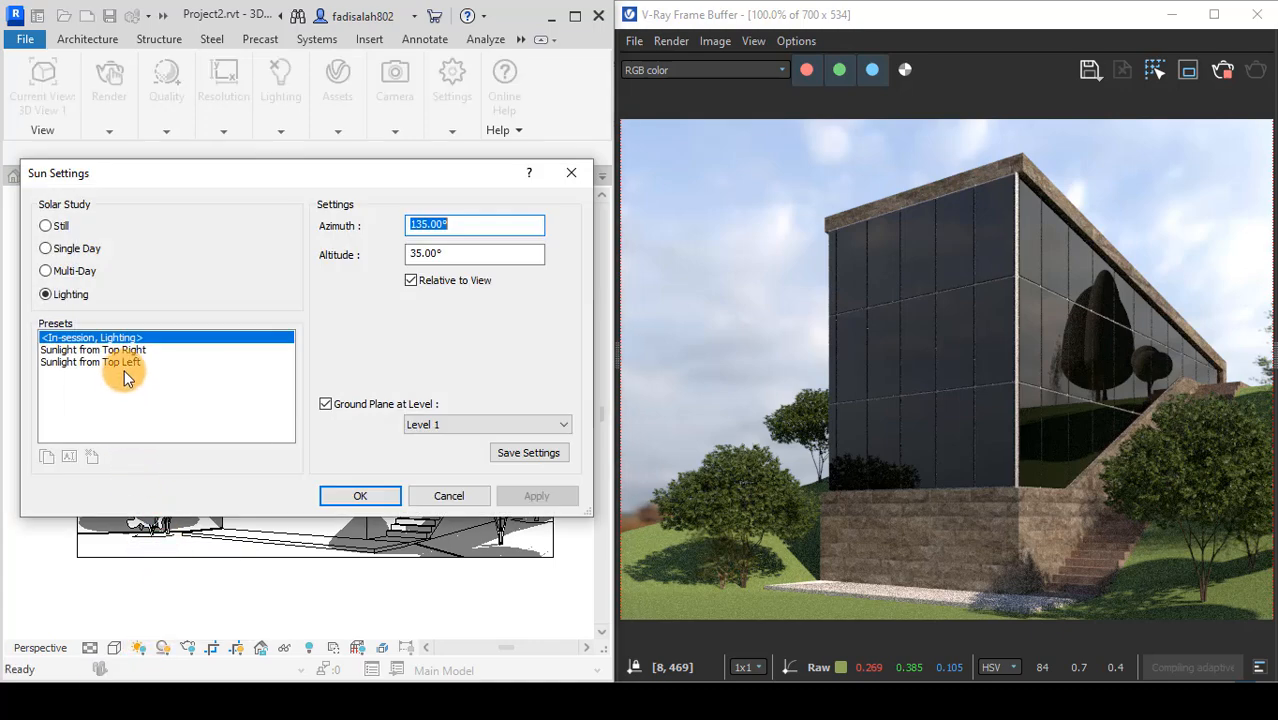
click(124, 351)
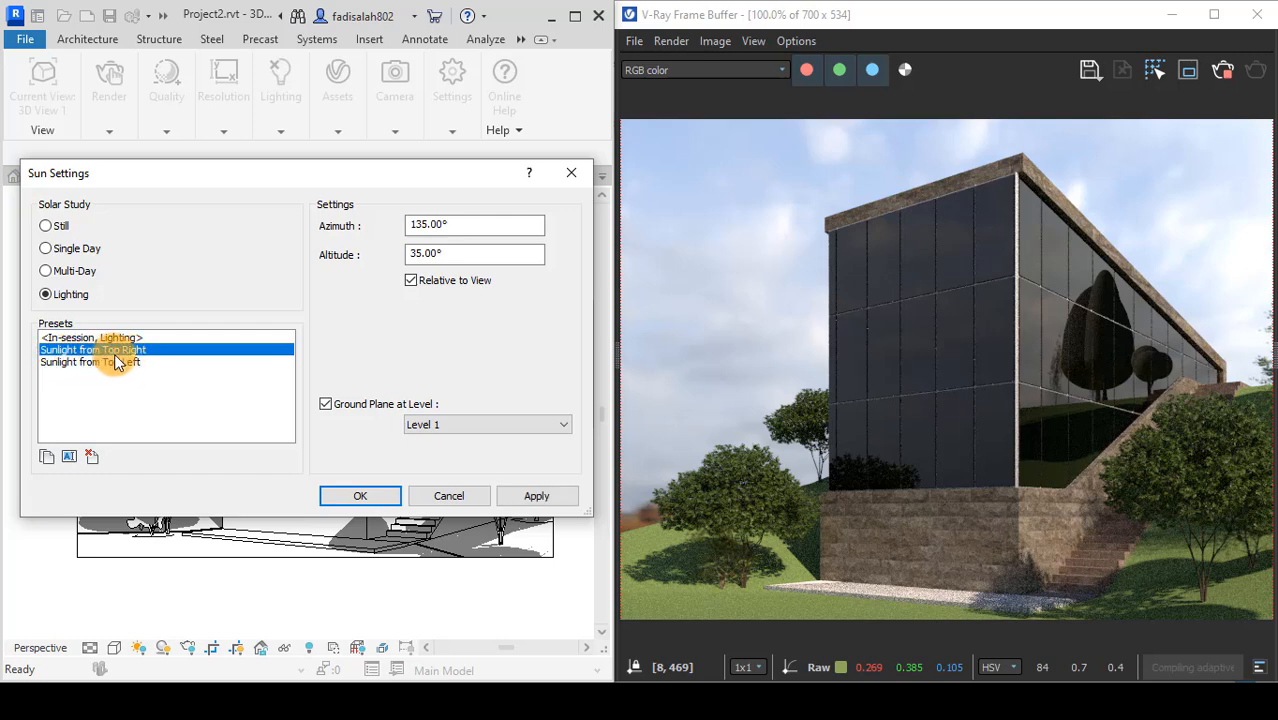
click(515, 497)
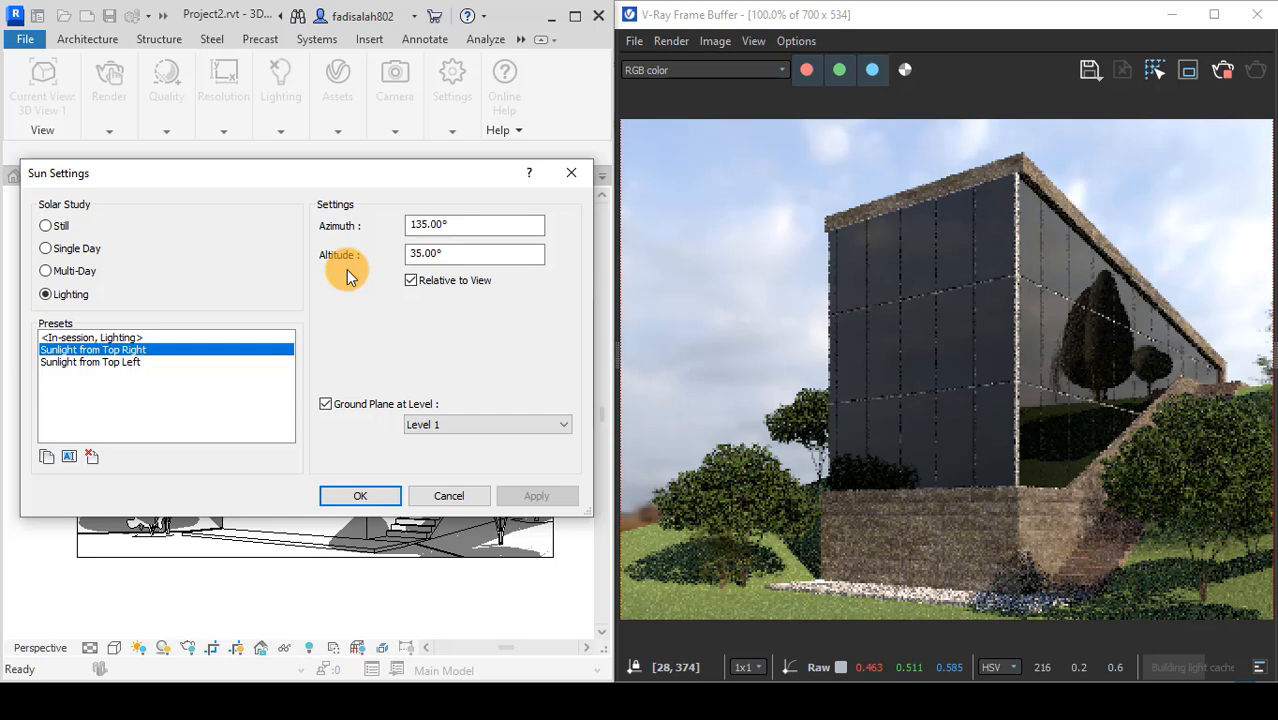
- Apply the Sunlight from Top Left preset (azimuth 225°, altitude 35°)
click(85, 364)
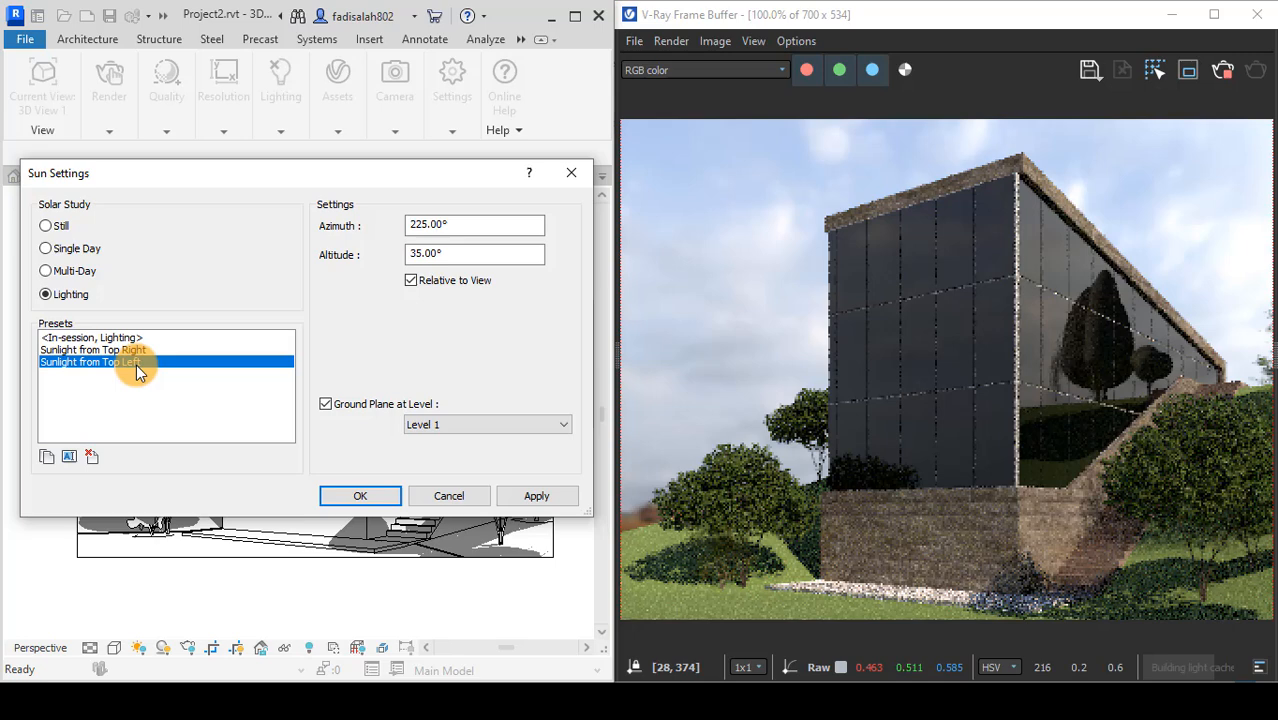
click(528, 498)
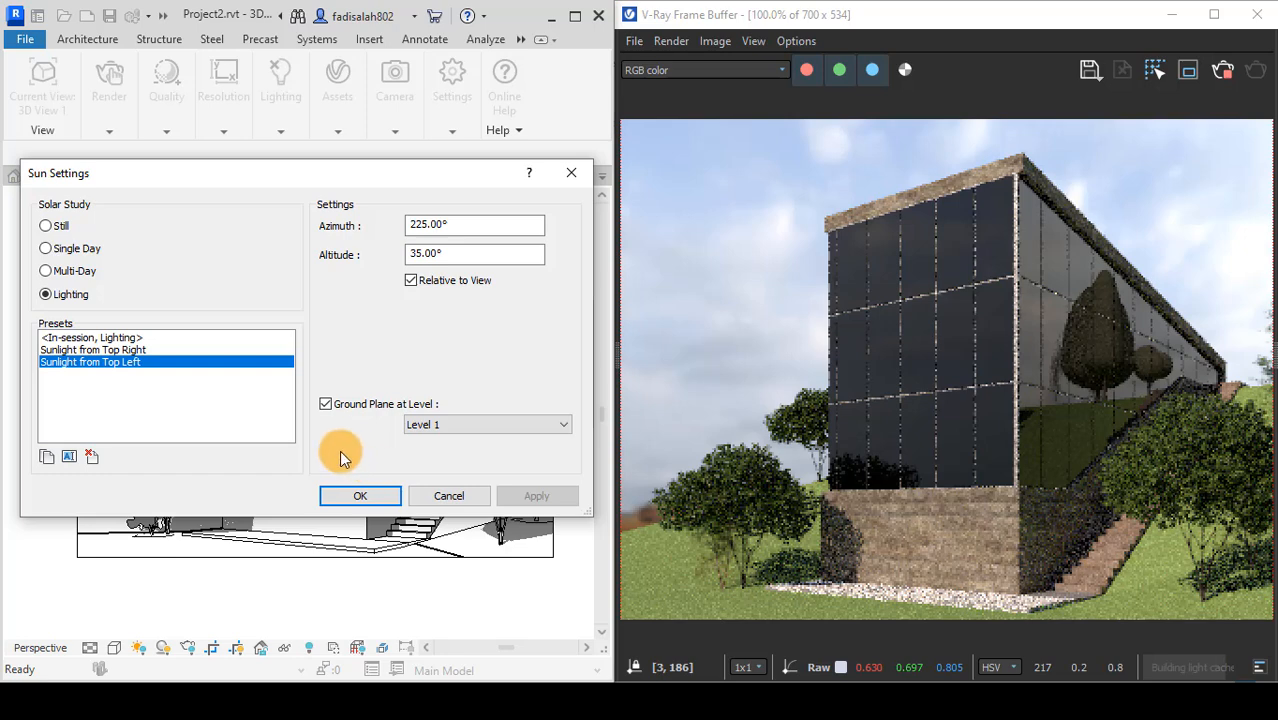
- Switch to a Still solar study and apply the sun at 12:00 PM noon
click(56, 229)
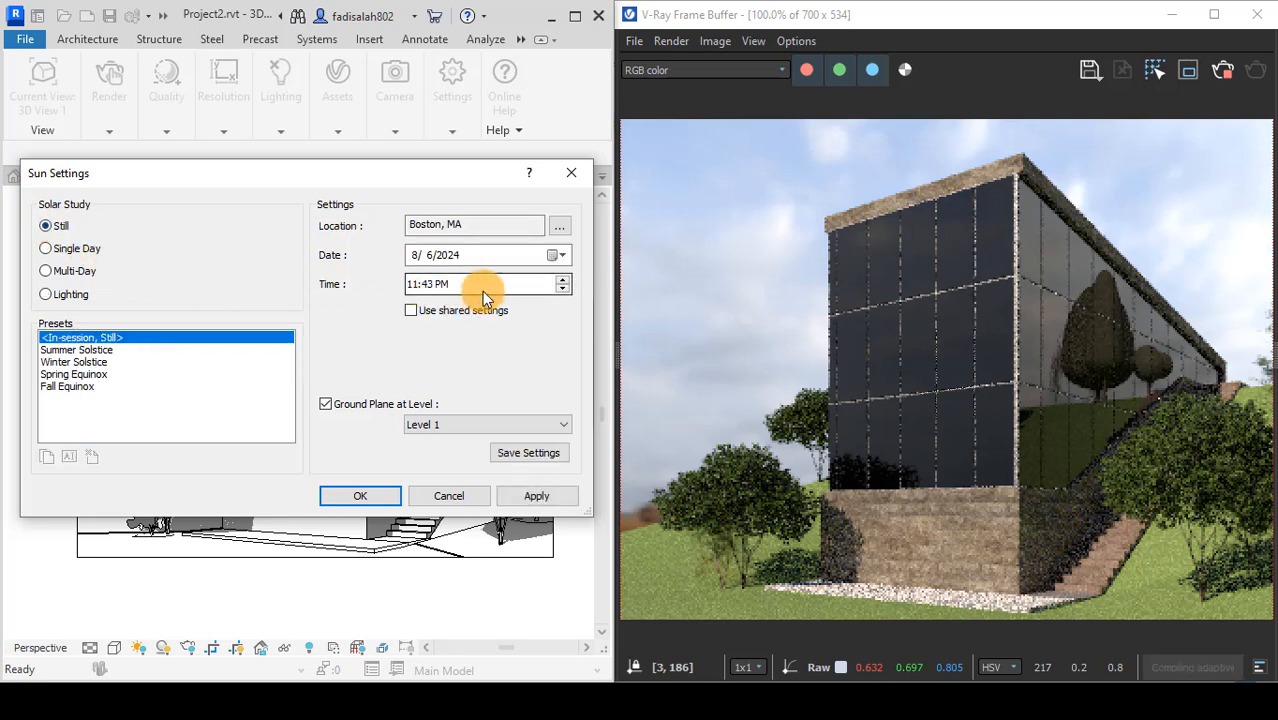
click(443, 285)
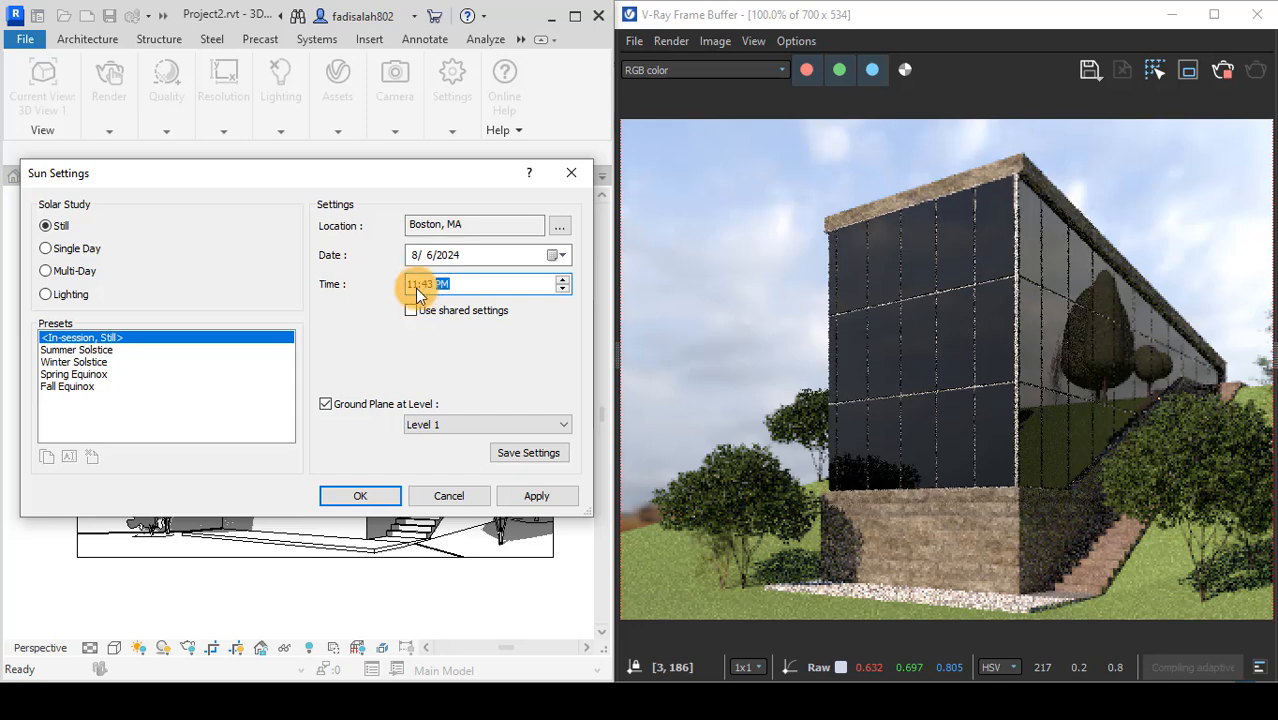
click(412, 284)
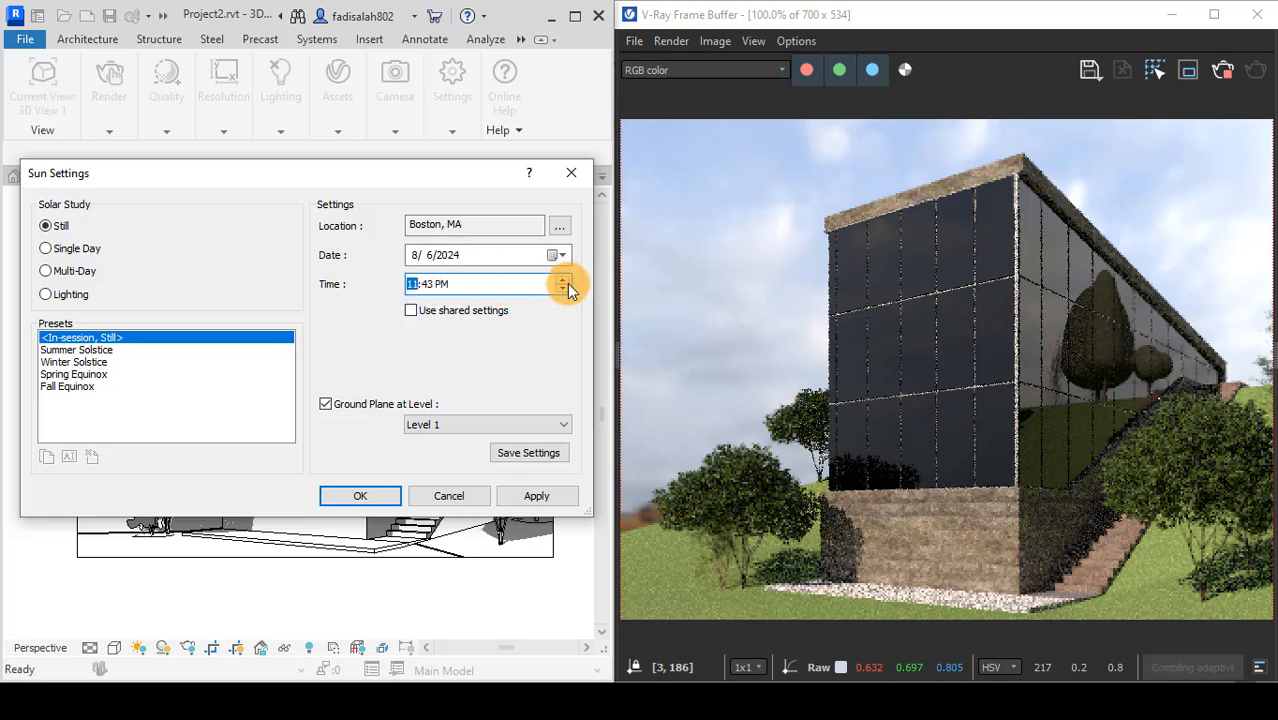
click(562, 280)
click(424, 284)
click(562, 281)
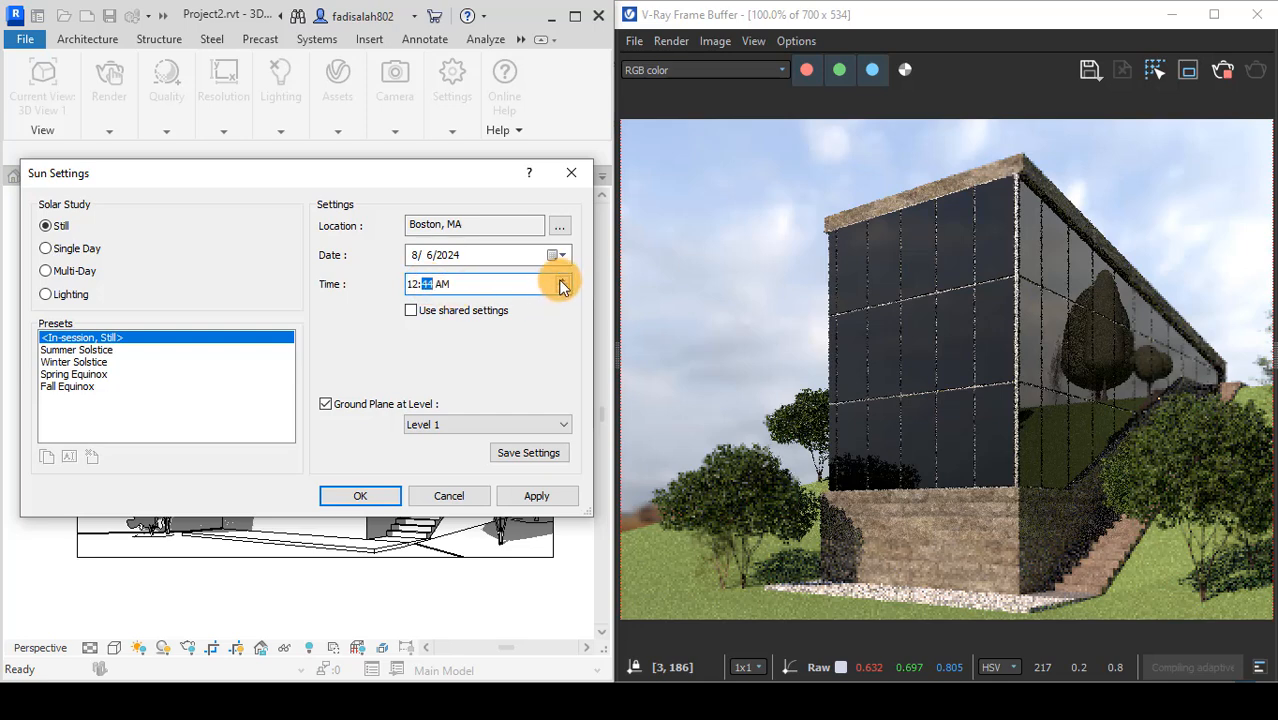
text(00)
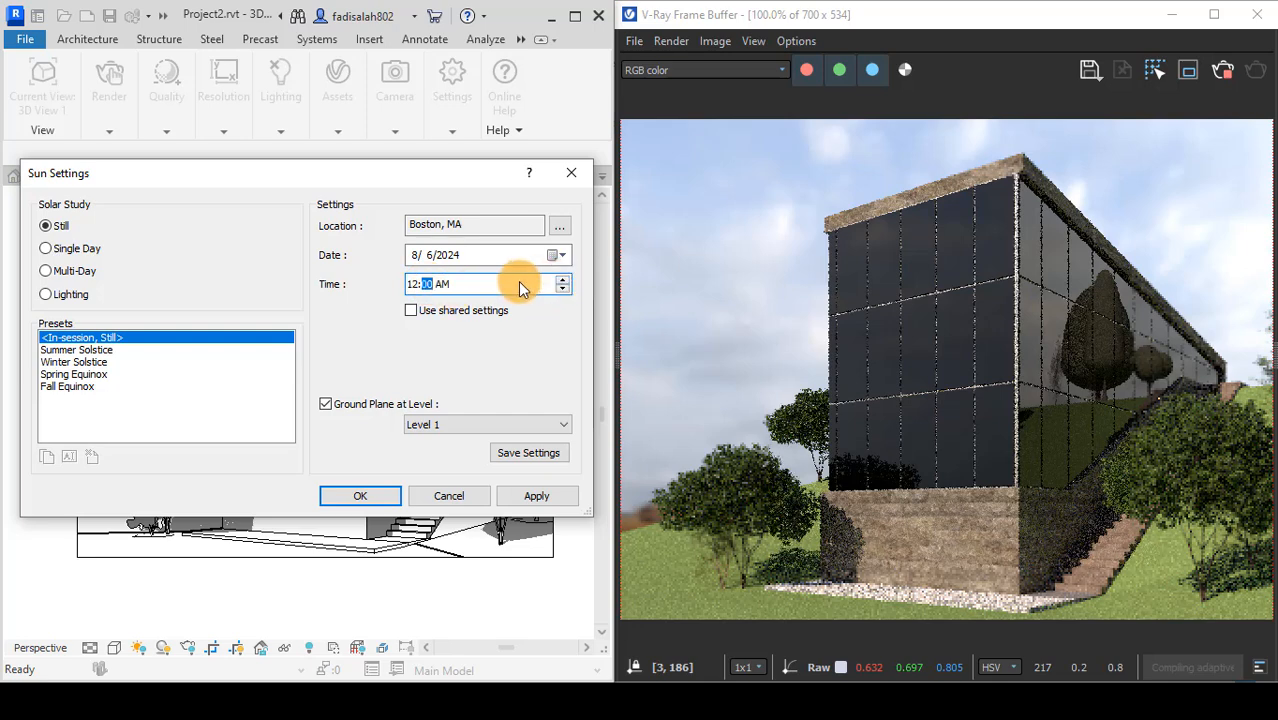
click(442, 284)
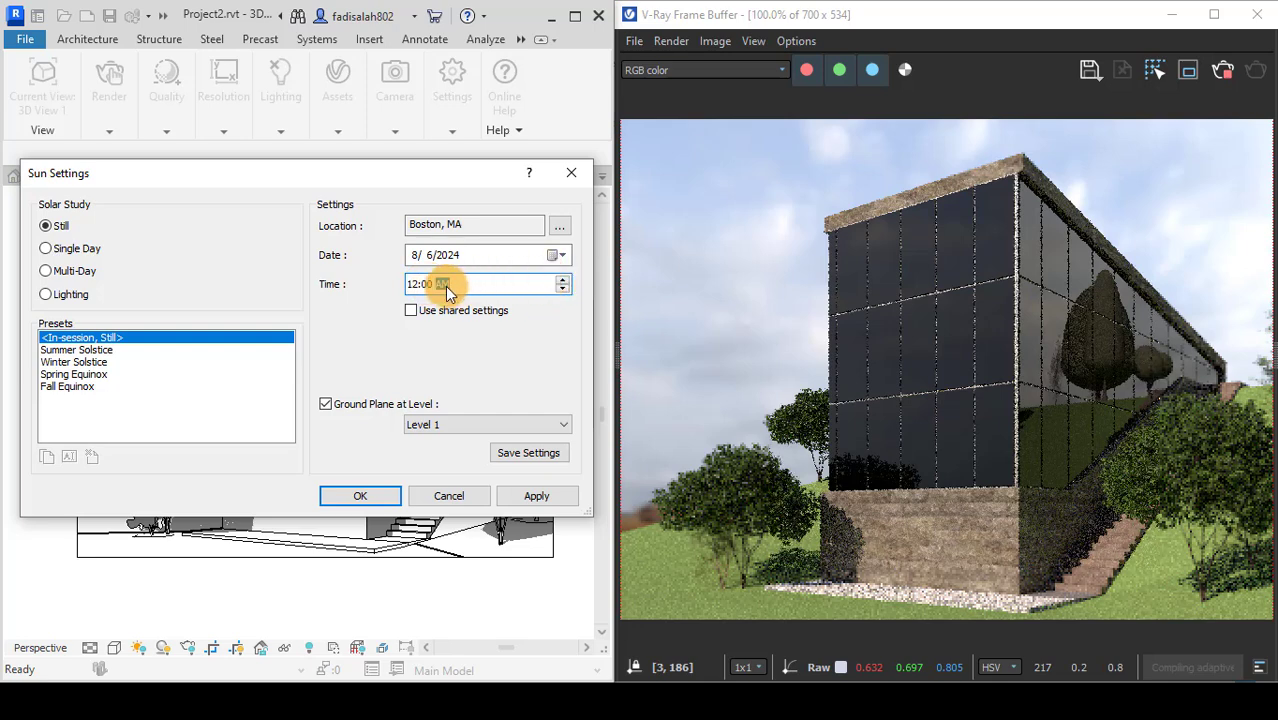
click(562, 281)
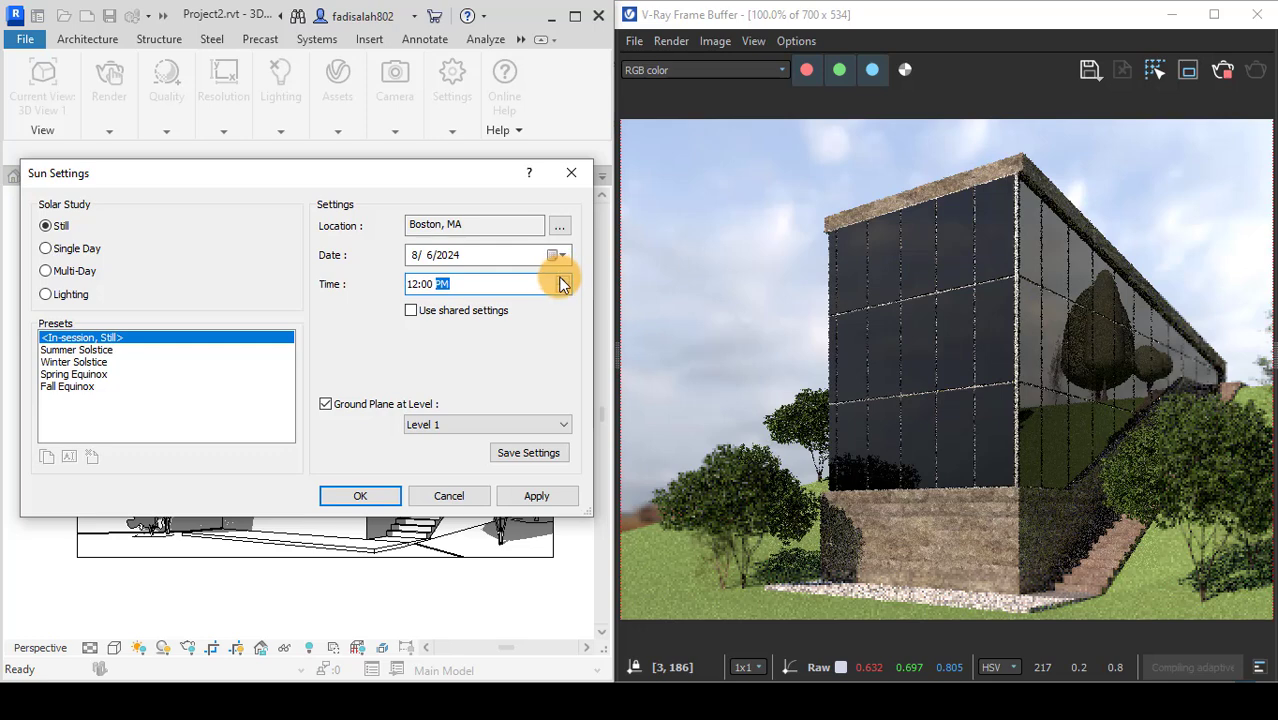
click(530, 497)
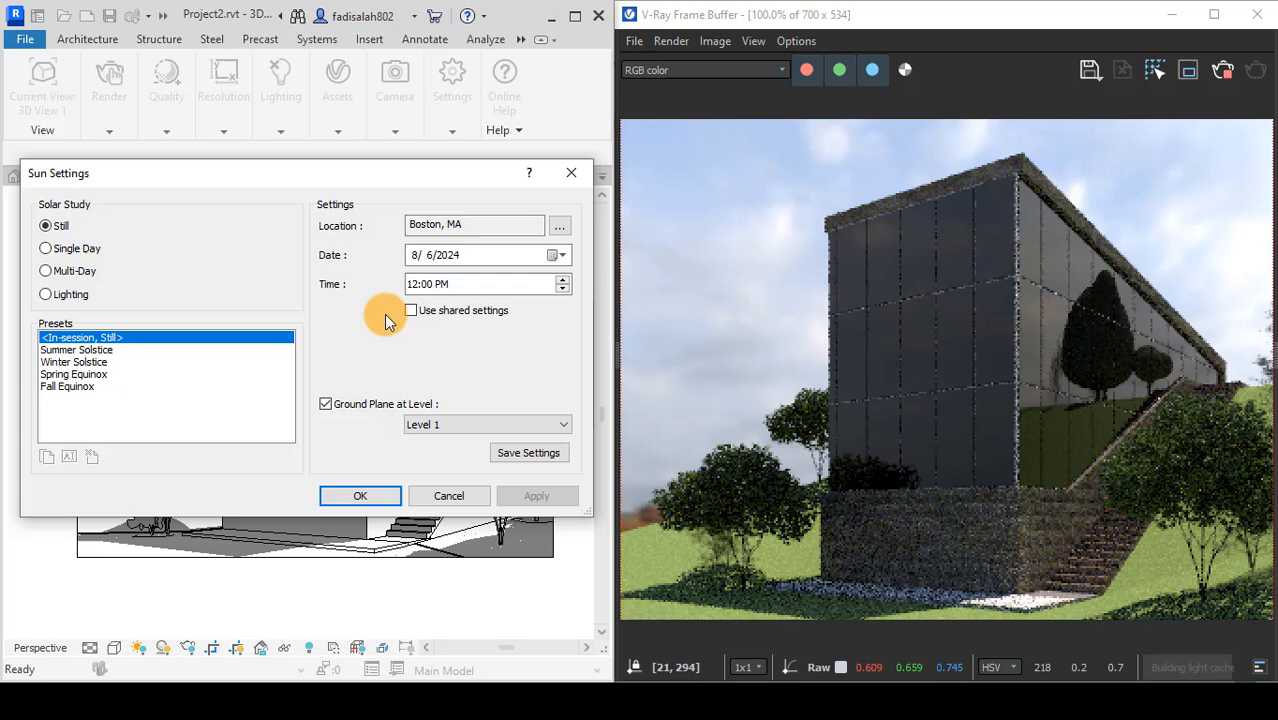
- Change the time to 12:00 AM midnight and apply, leaving the render dark
click(442, 284)
click(442, 284)
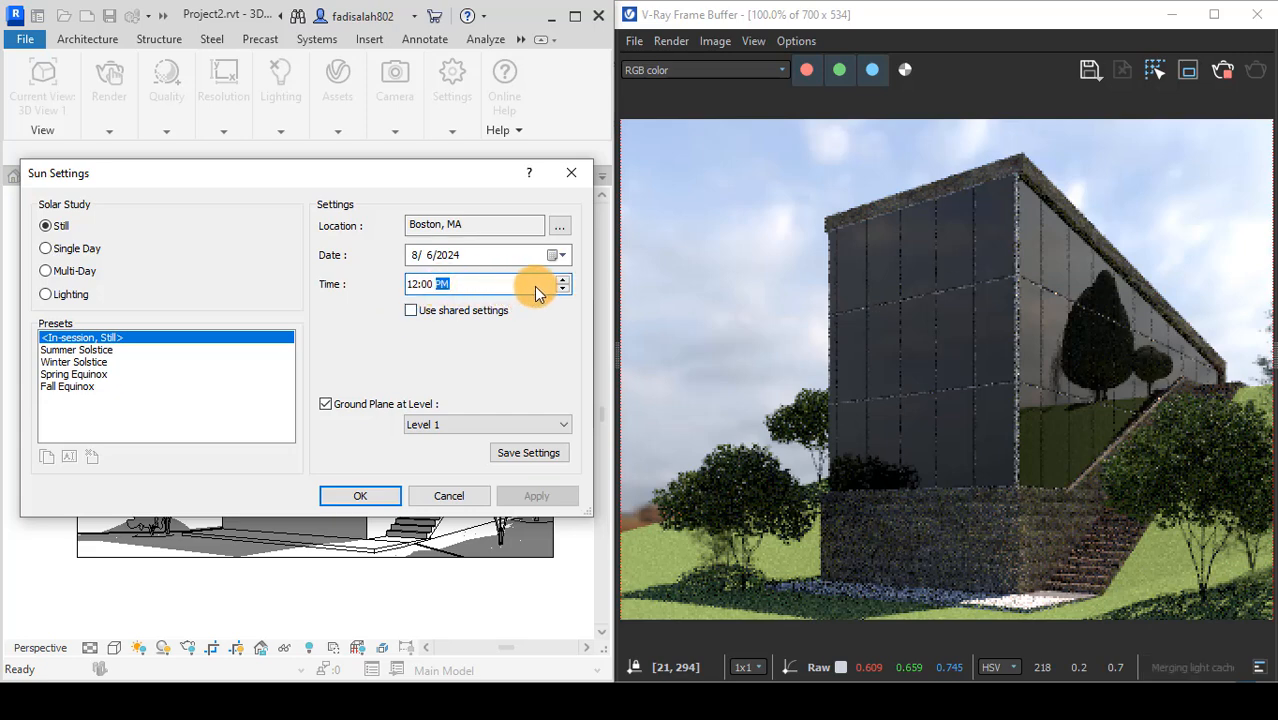
click(562, 280)
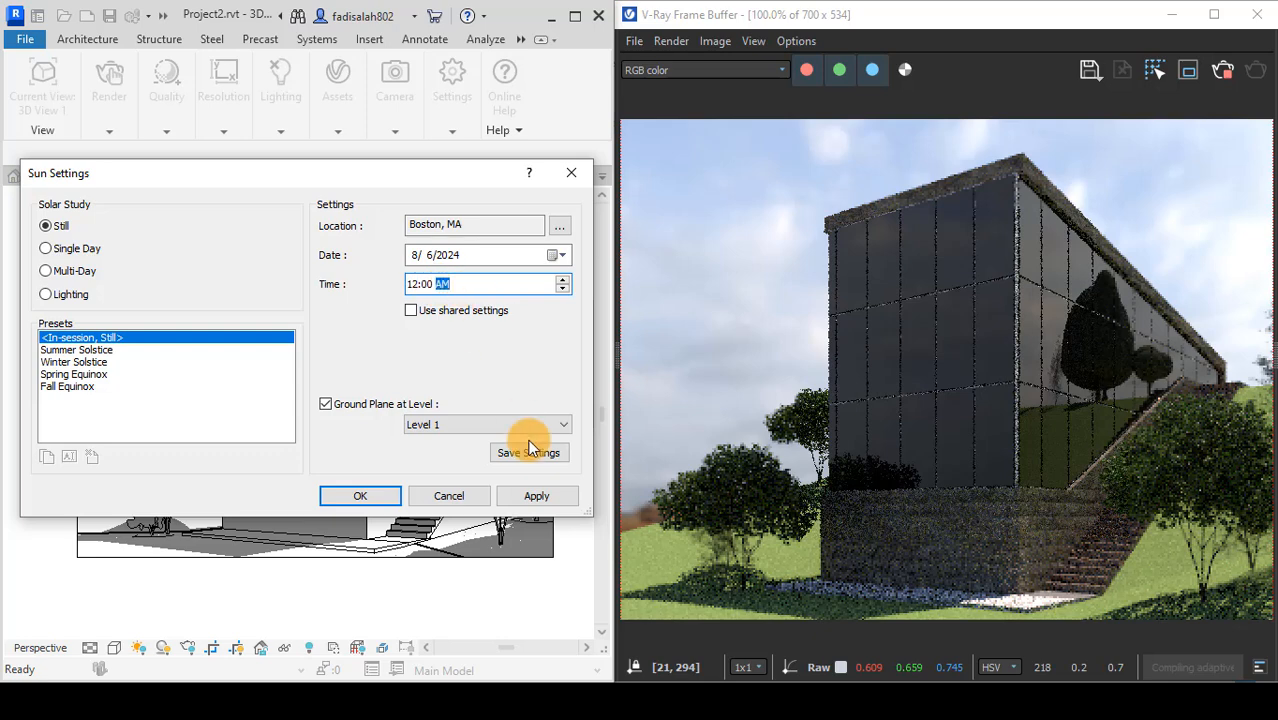
click(548, 503)
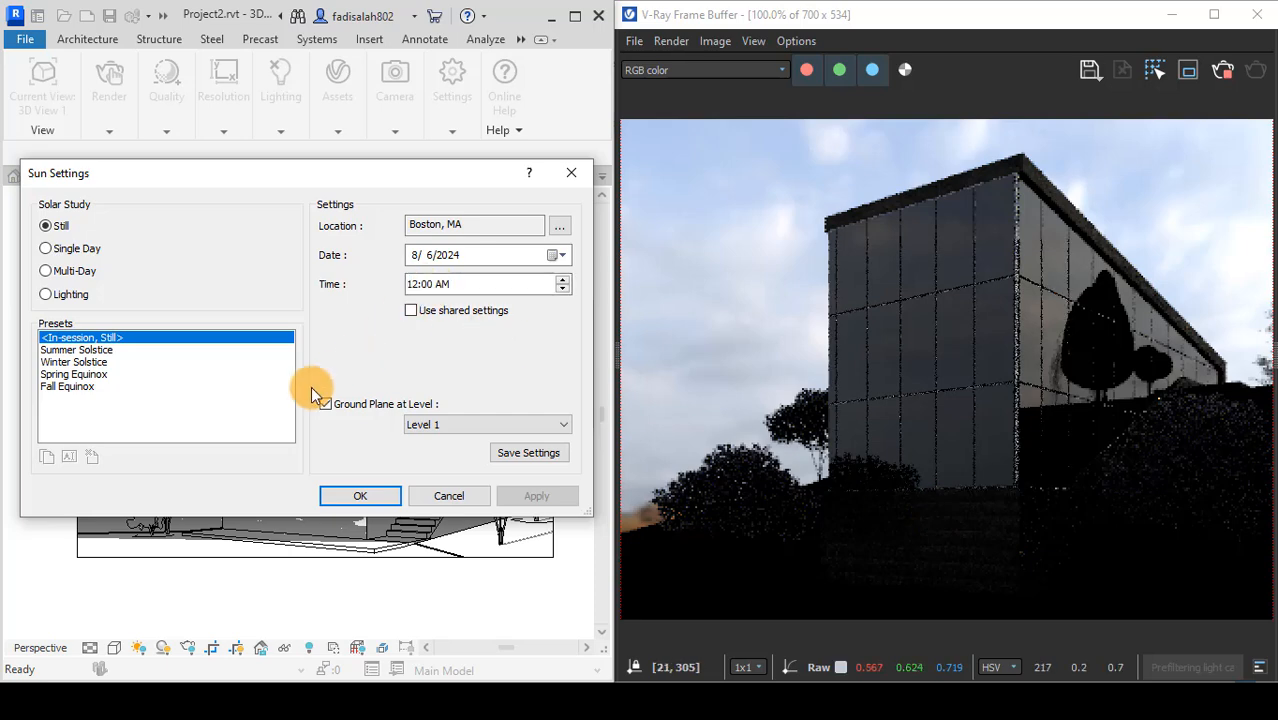
- Return to the Lighting solar study and apply Sunlight from Top Left (225°, 35°)
click(50, 294)
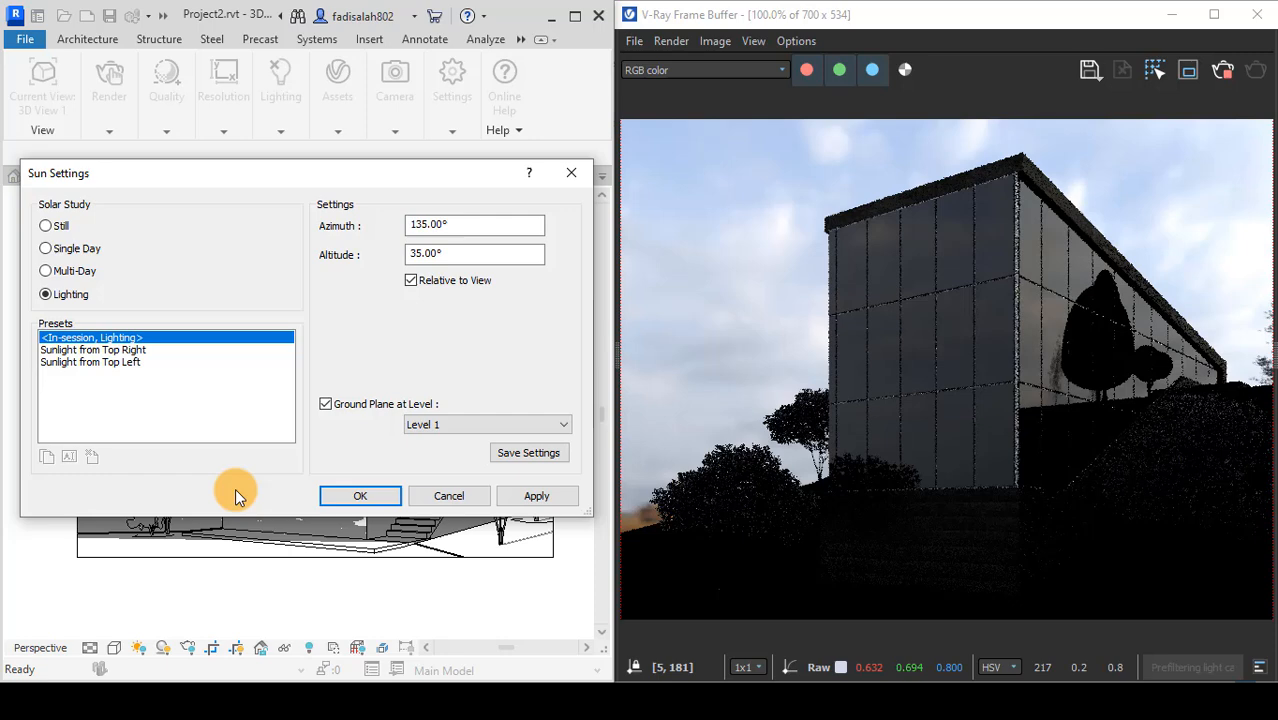
click(90, 362)
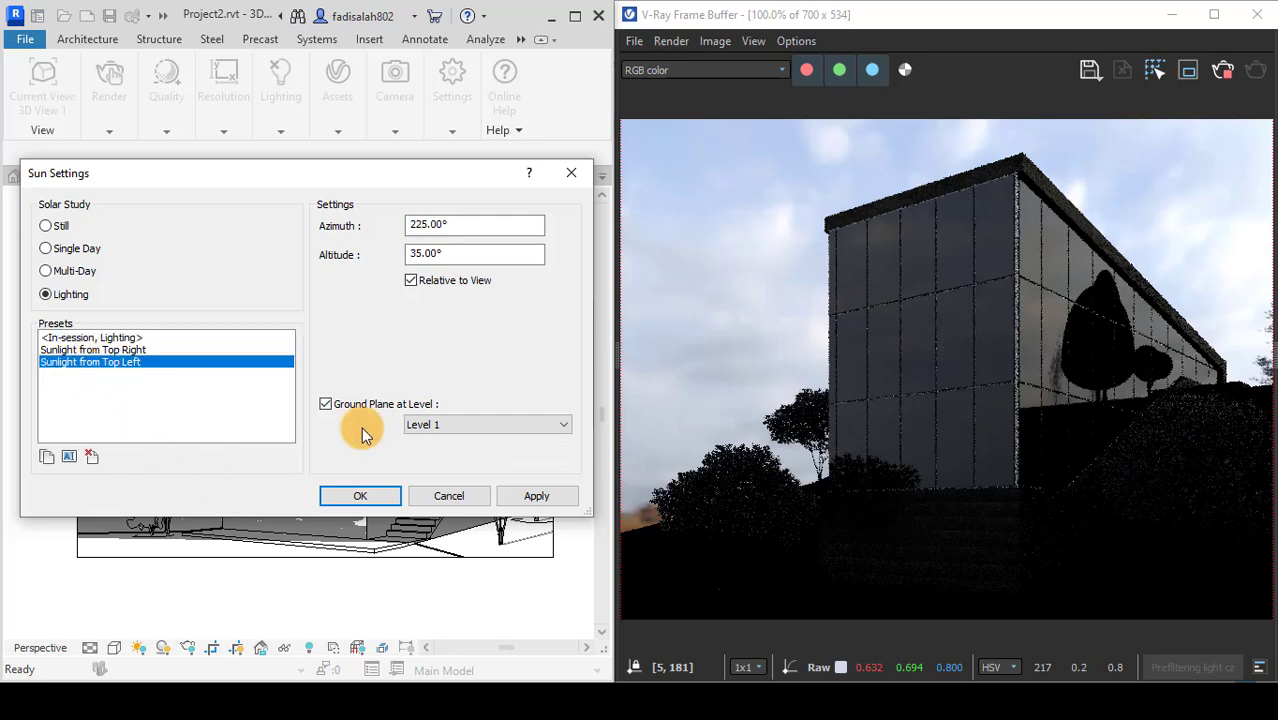
click(538, 496)
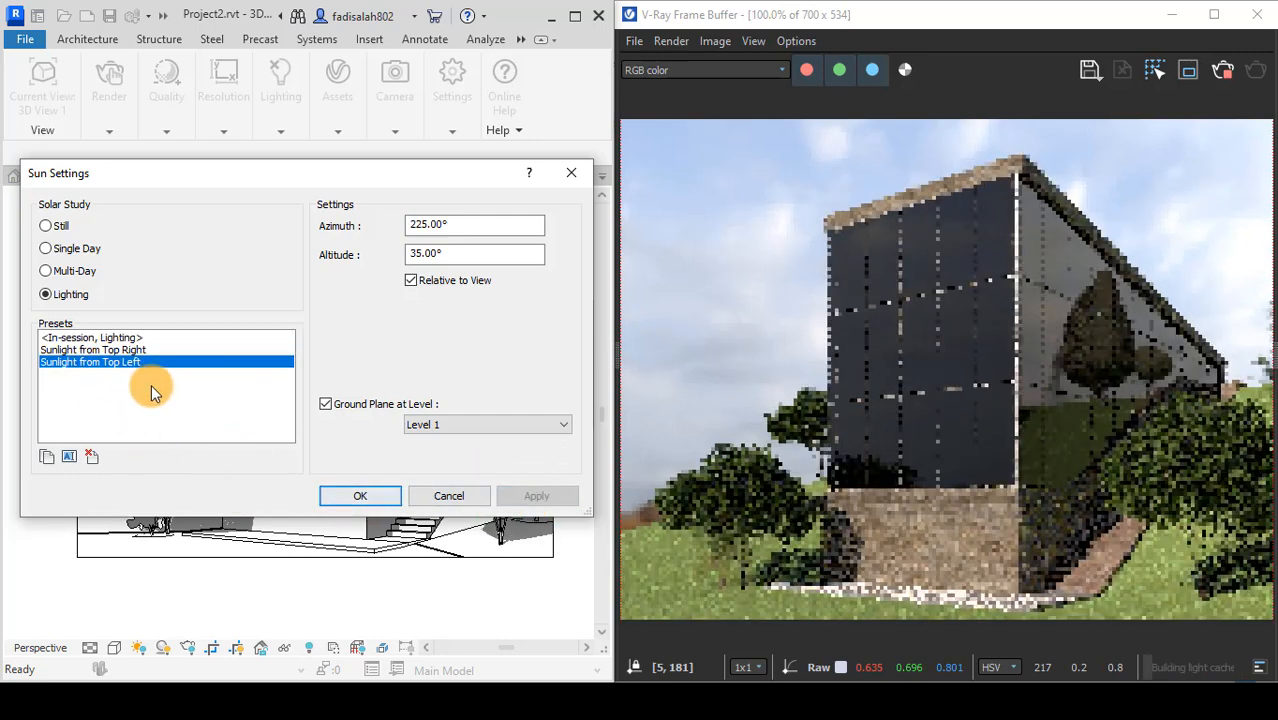